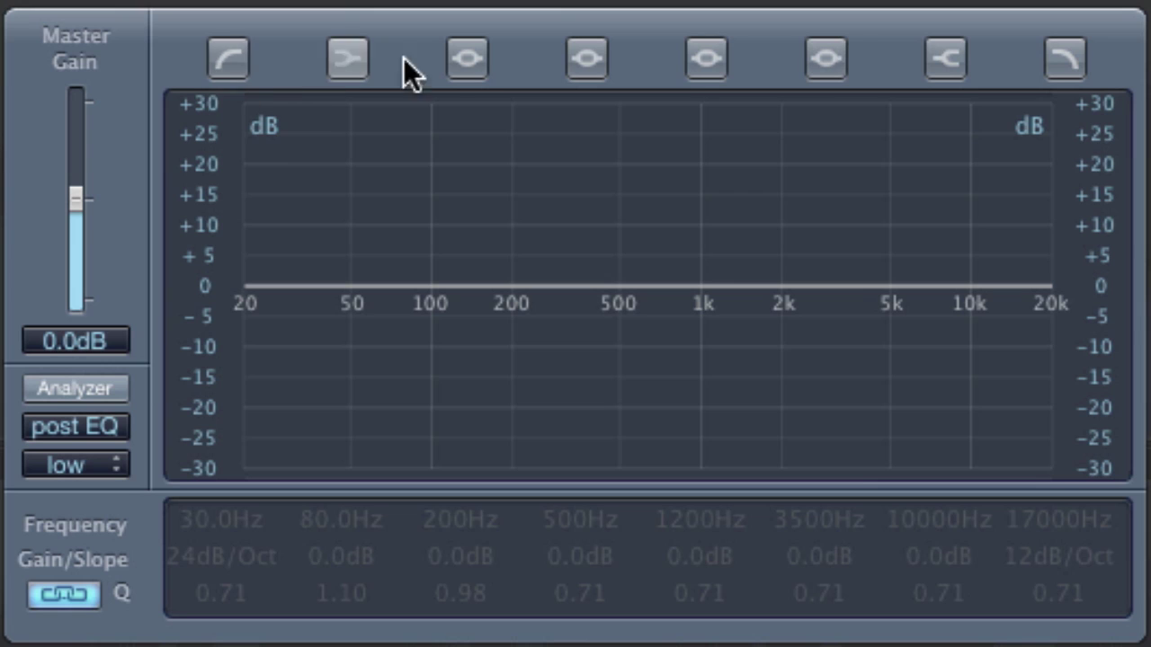
Audition the high-pass band's slope and cutoff, leaving it switched off at 20.5 Hz, 48 dB/Oct.
{"action": "left_click", "coordinate": [227, 56]}
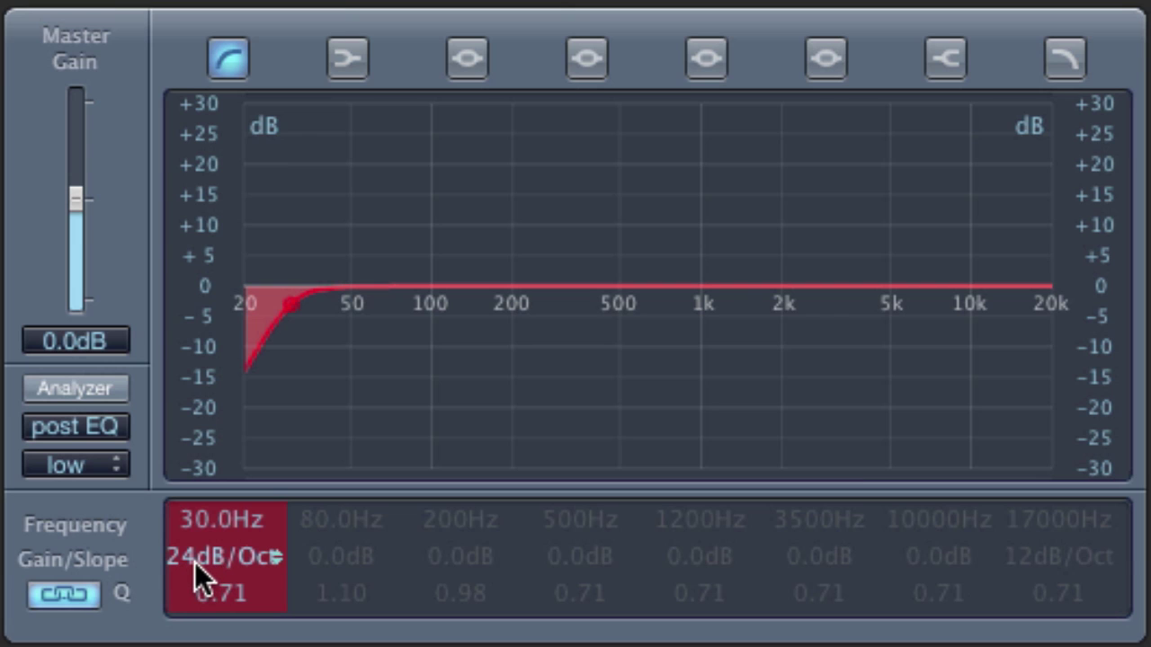
{"action": "mouse_move", "coordinate": [192, 562]}
{"action": "left_mouse_down"}
{"action": "mouse_move", "coordinate": [183, 579]}
{"action": "mouse_move", "coordinate": [183, 551]}
{"action": "left_mouse_up"}
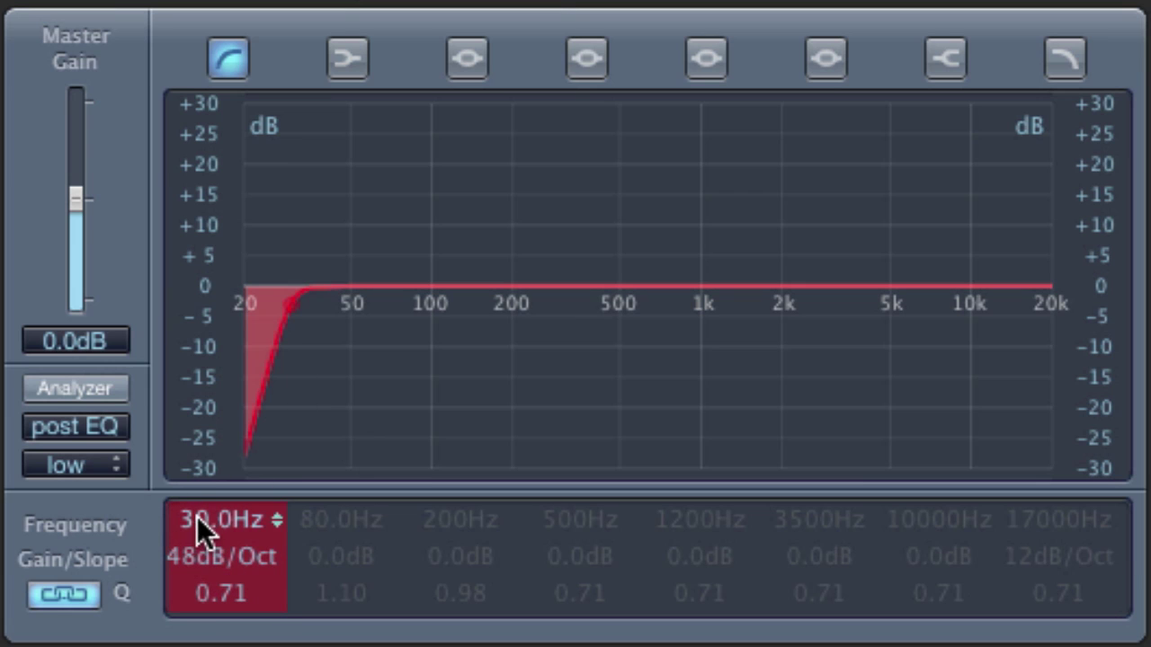
{"action": "left_click_drag", "start_coordinate": [198, 520], "coordinate": [242, 41]}
{"action": "left_click_drag", "start_coordinate": [203, 0], "coordinate": [210, 577]}
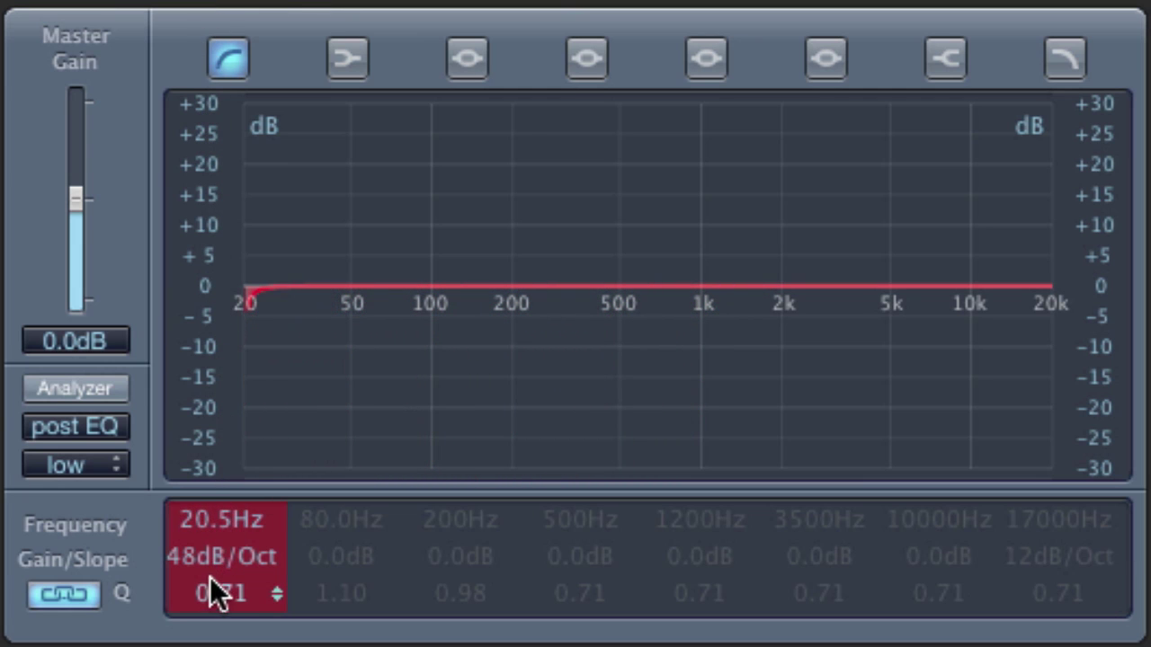
{"action": "left_click", "coordinate": [230, 59]}
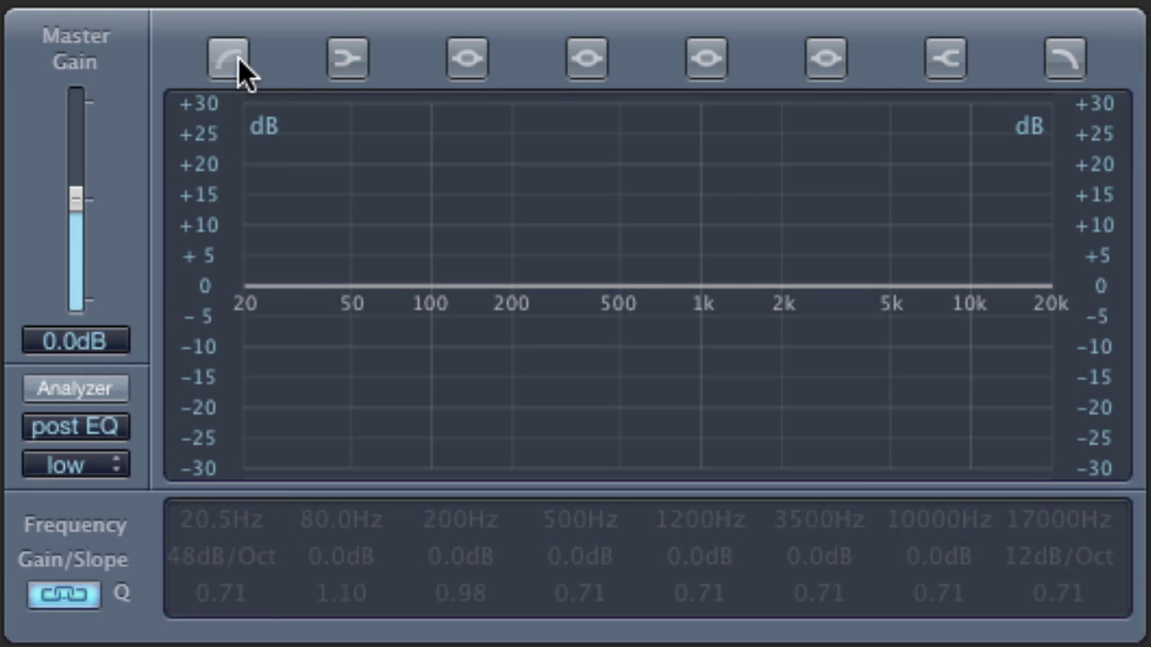
Try the low-pass band at 48 dB/Oct with a cutoff sweep, then disable it at 20000 Hz.
{"action": "left_click", "coordinate": [1063, 59]}
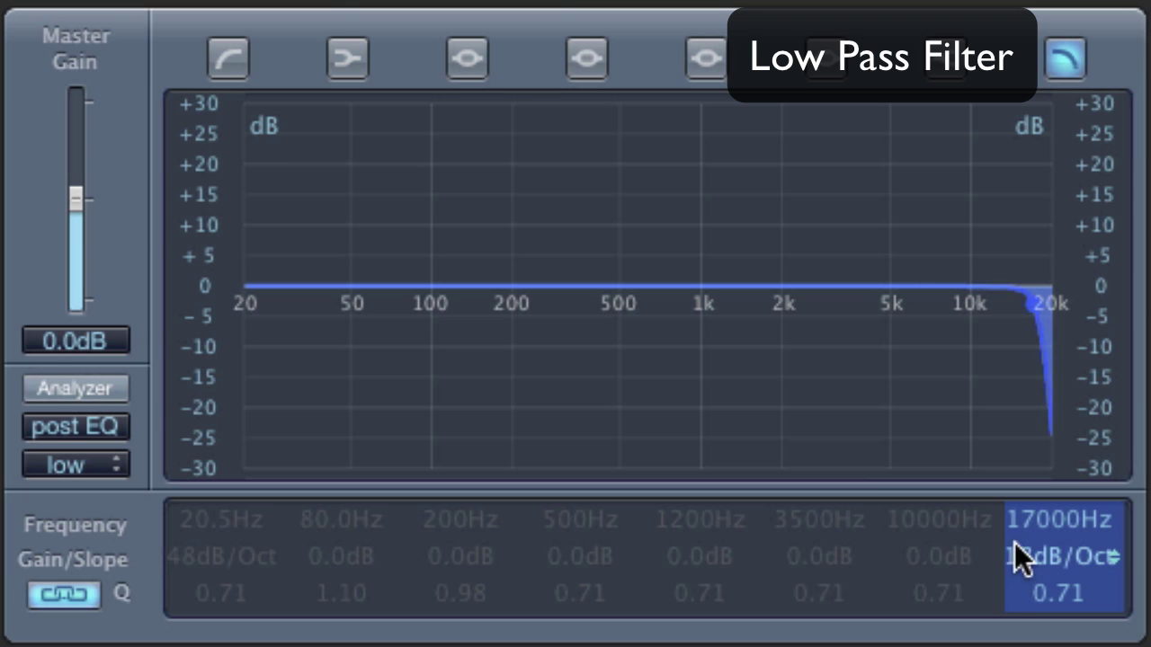
{"action": "left_click_drag", "start_coordinate": [1014, 542], "coordinate": [1058, 488]}
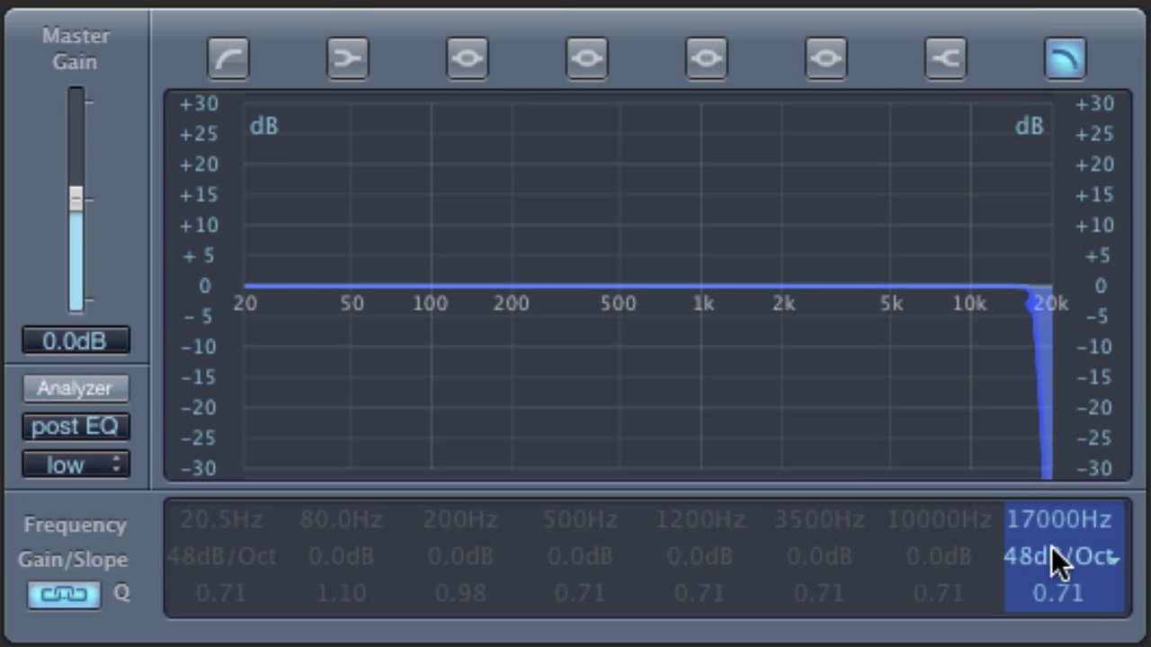
{"action": "left_click_drag", "start_coordinate": [1040, 523], "coordinate": [1042, 458]}
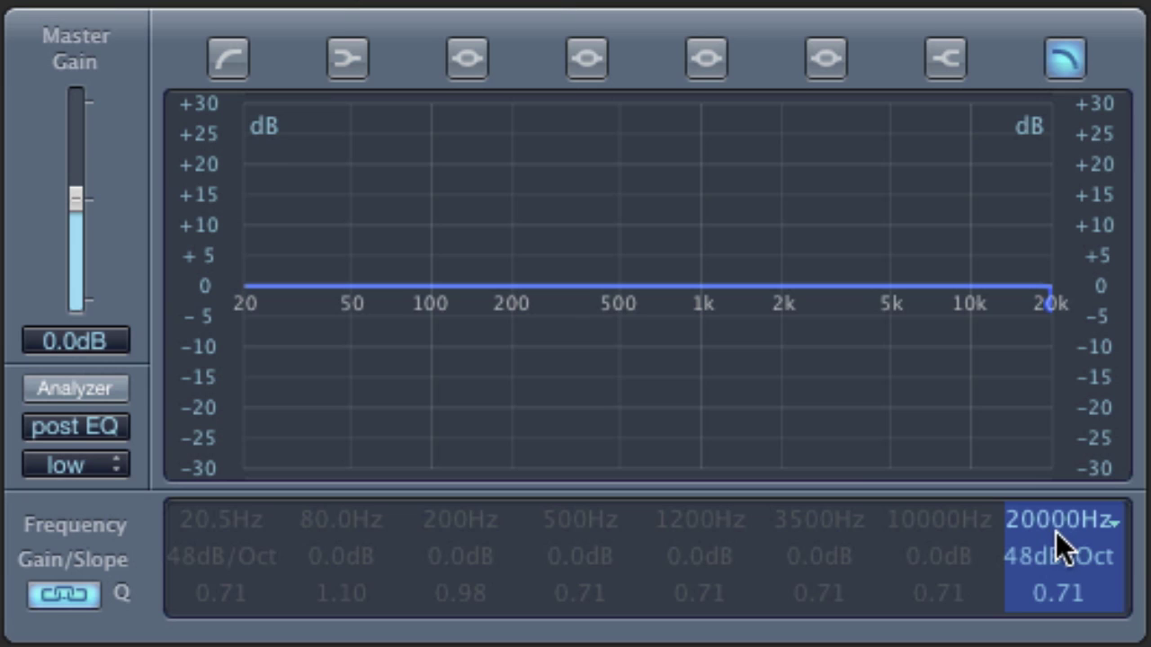
{"action": "left_click_drag", "start_coordinate": [1031, 516], "coordinate": [1149, 459]}
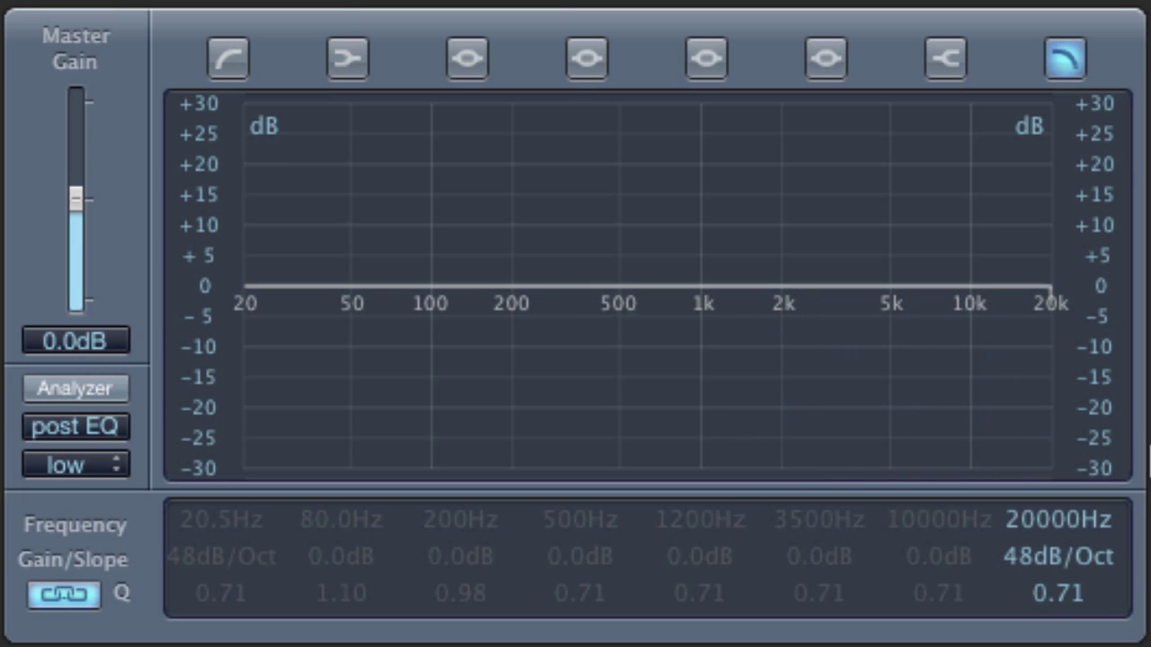
{"action": "left_click", "coordinate": [1068, 54]}
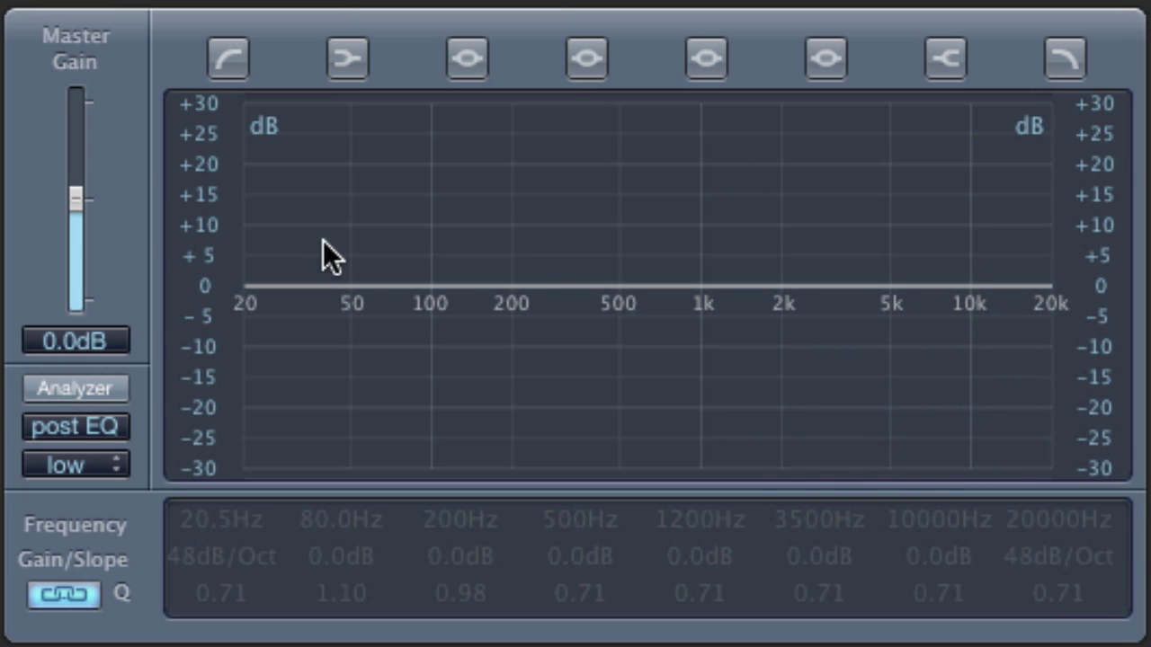
Enable the low shelf, set its frequency to 120 Hz and its gain to +7.5 dB.
{"action": "left_click", "coordinate": [354, 54]}
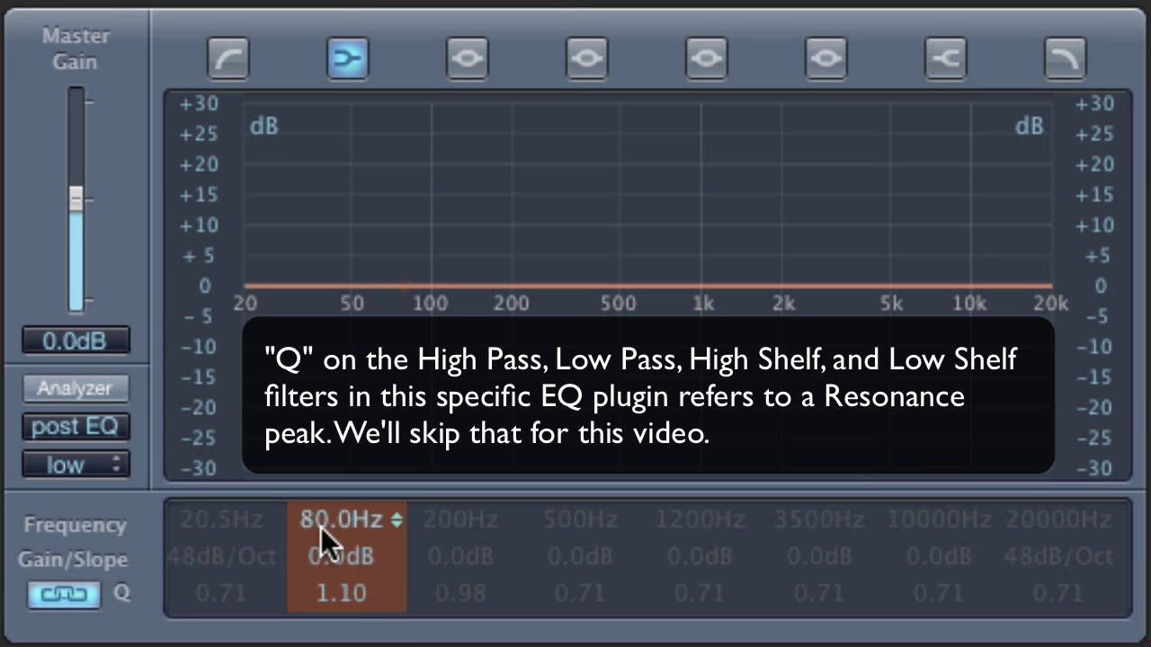
{"action": "left_click_drag", "start_coordinate": [312, 529], "coordinate": [321, 466]}
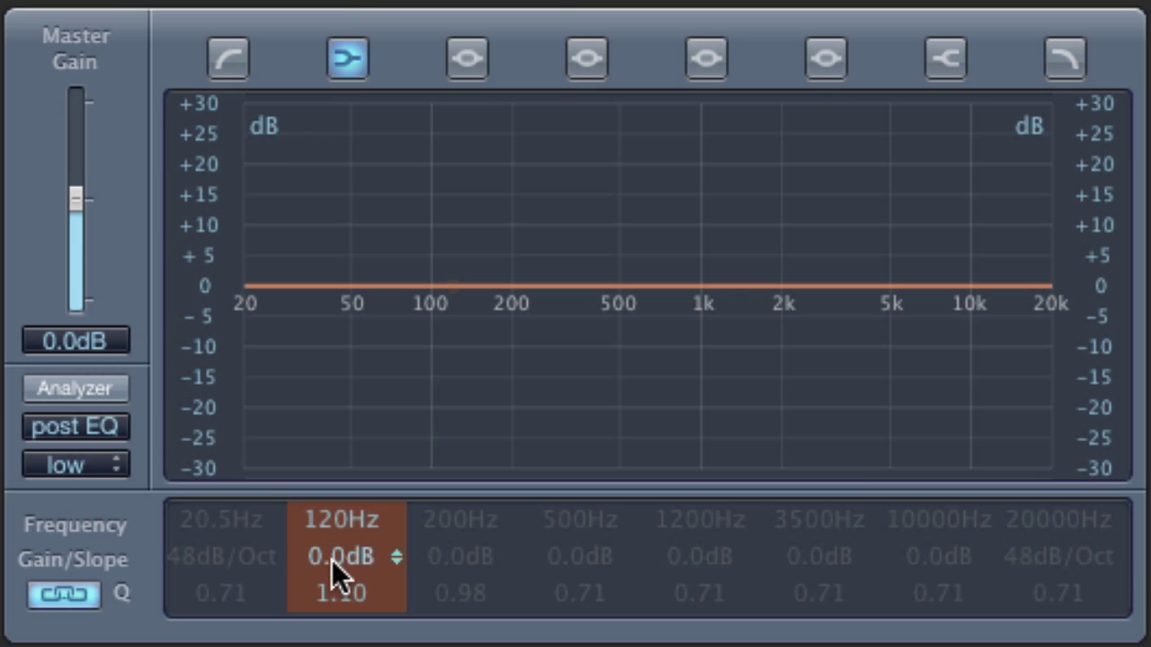
{"action": "left_click_drag", "start_coordinate": [332, 558], "coordinate": [352, 633]}
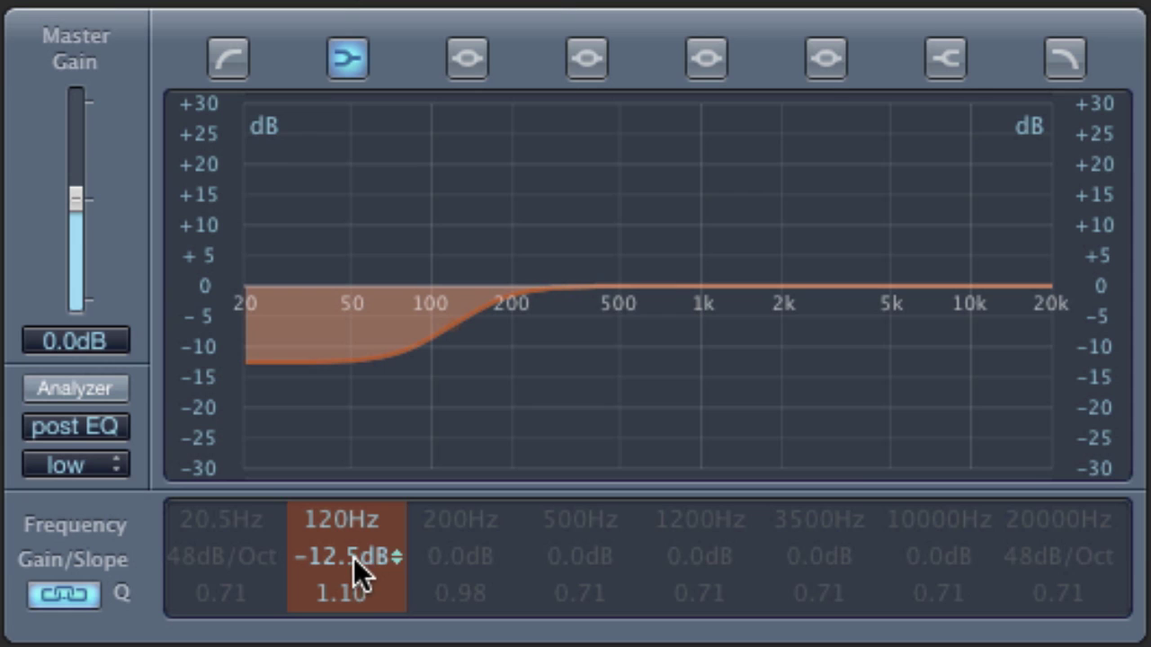
{"action": "left_click_drag", "start_coordinate": [344, 551], "coordinate": [351, 500]}
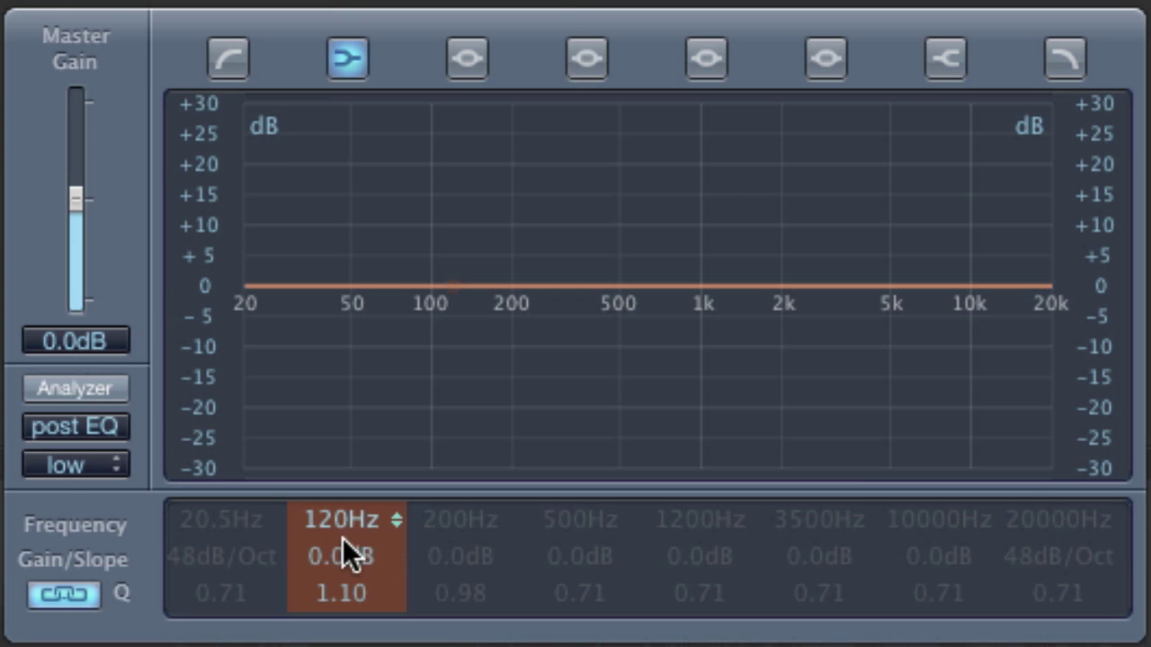
{"action": "left_click_drag", "start_coordinate": [345, 553], "coordinate": [340, 515]}
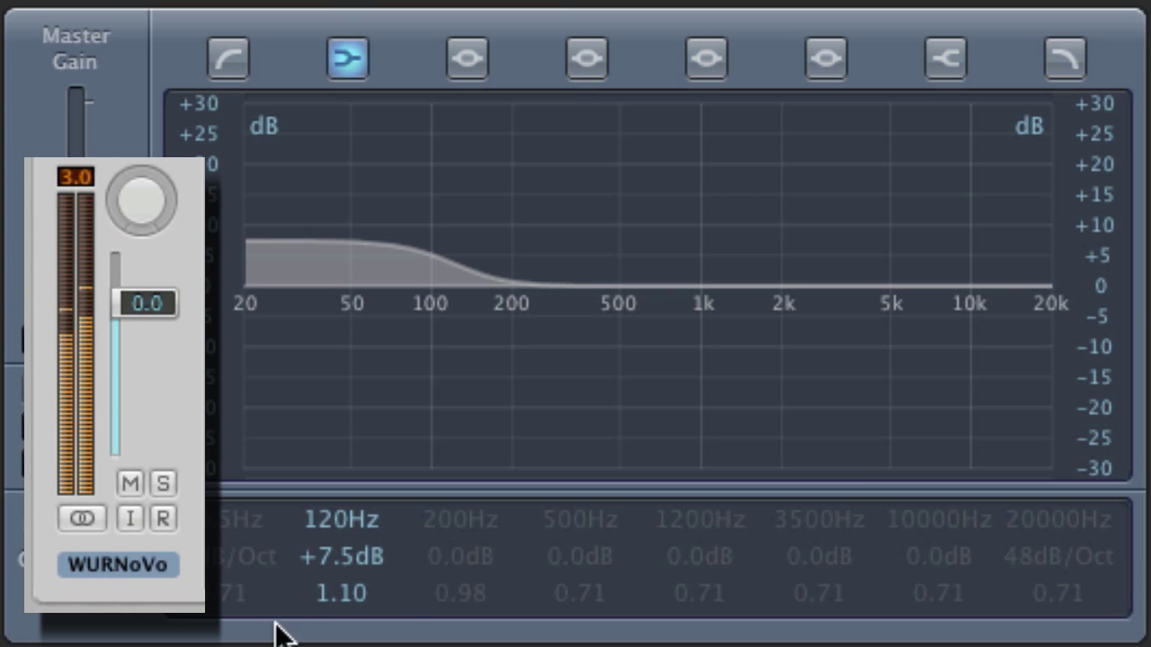
Push the 120 Hz low shelf up to +15.5 dB, then return its gain to 0.0 dB.
{"action": "left_click_drag", "start_coordinate": [340, 564], "coordinate": [347, 530]}
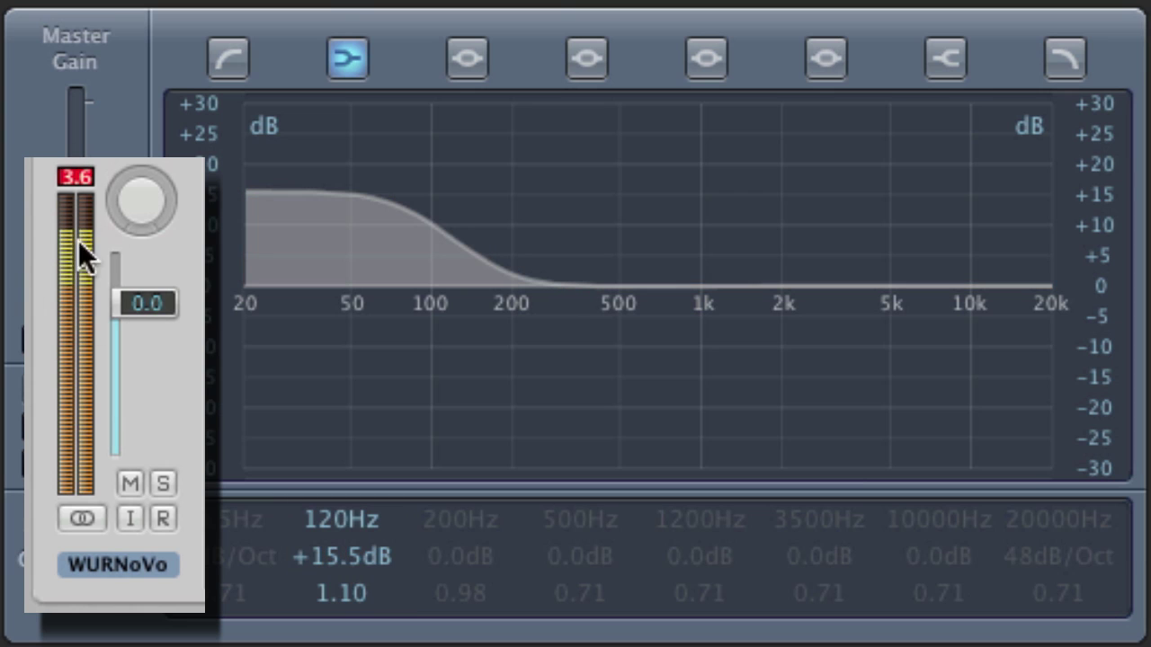
{"action": "left_click_drag", "start_coordinate": [321, 564], "coordinate": [316, 621]}
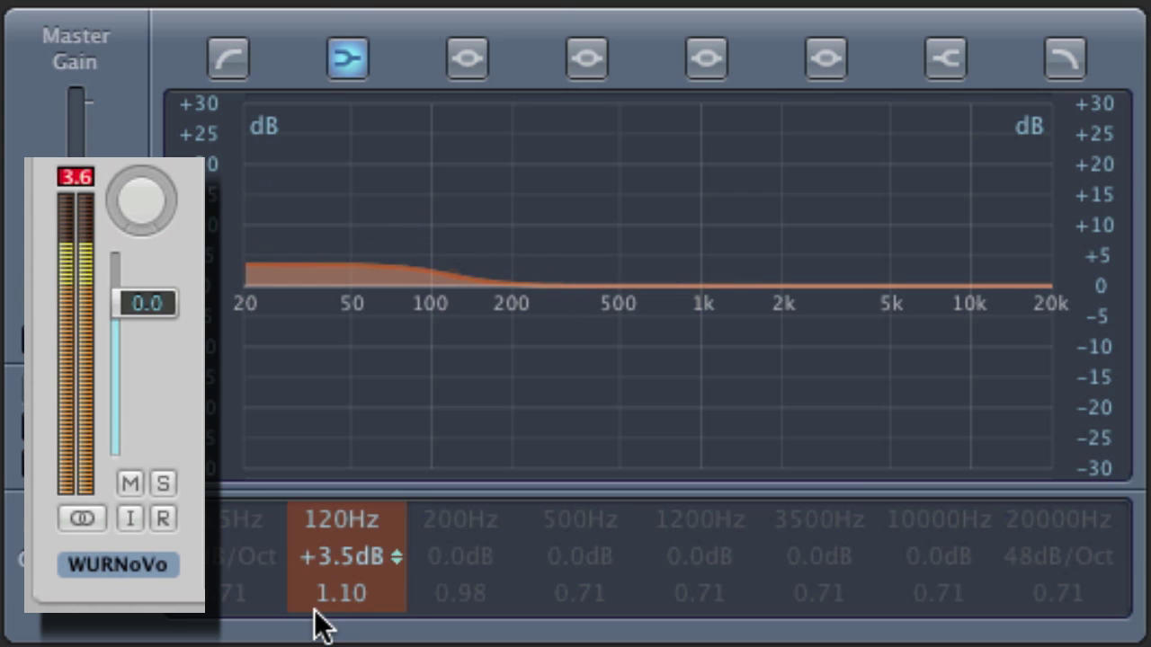
{"action": "left_click_drag", "start_coordinate": [340, 569], "coordinate": [340, 579]}
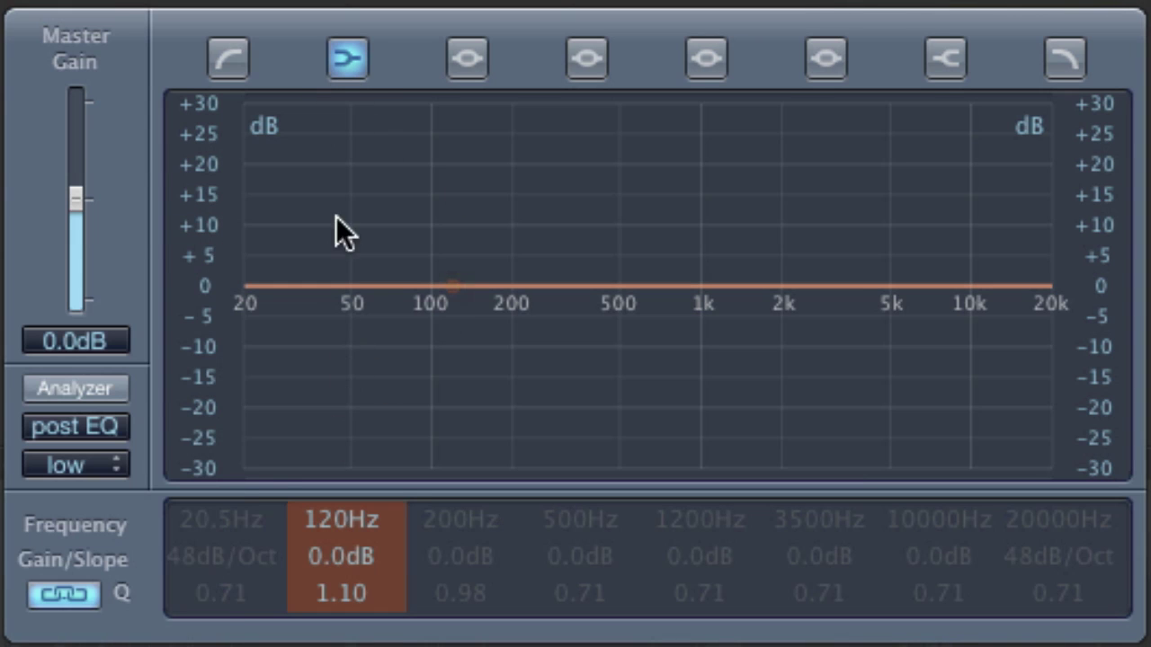
Disable the low shelf, then test a 5600 Hz high shelf and leave it at 0.0 dB, off.
{"action": "left_click", "coordinate": [345, 58]}
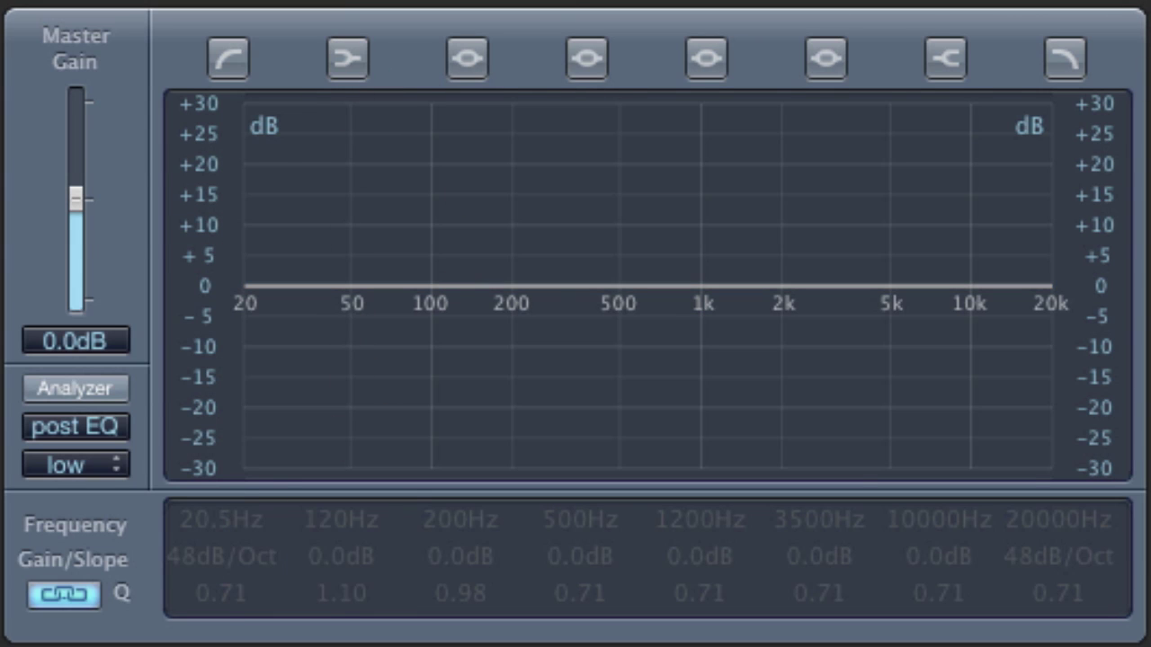
{"action": "left_click", "coordinate": [934, 62]}
{"action": "left_click_drag", "start_coordinate": [903, 528], "coordinate": [917, 621]}
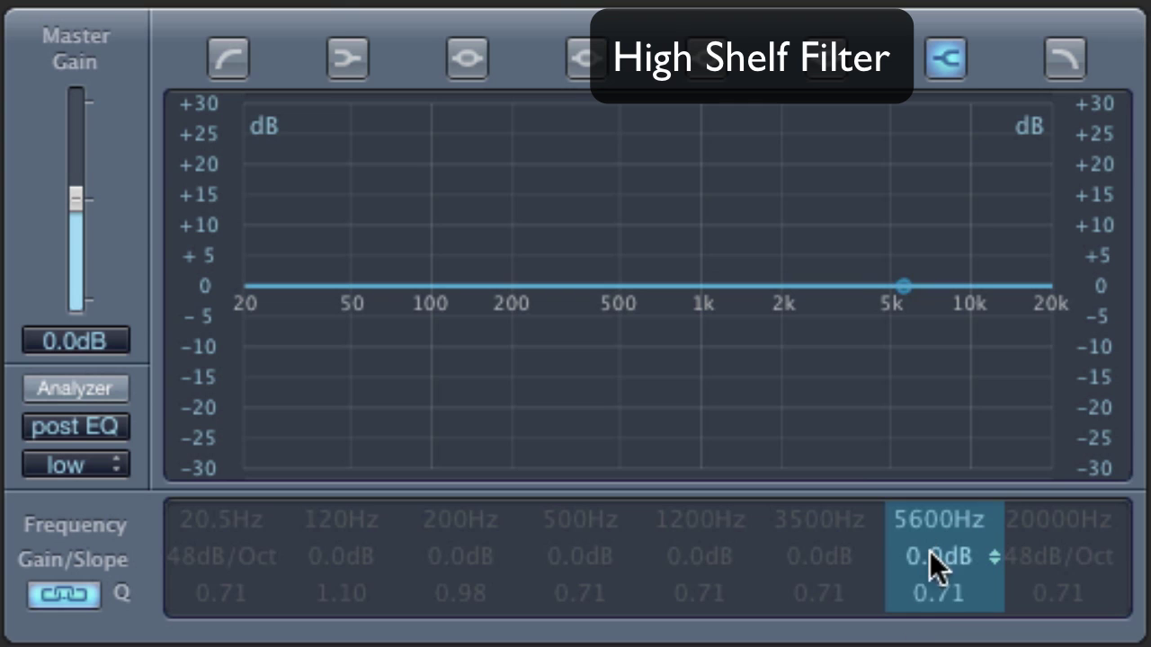
{"action": "mouse_move", "coordinate": [929, 551]}
{"action": "left_mouse_down"}
{"action": "mouse_move", "coordinate": [940, 527]}
{"action": "mouse_move", "coordinate": [940, 624]}
{"action": "mouse_move", "coordinate": [942, 554]}
{"action": "left_mouse_up"}
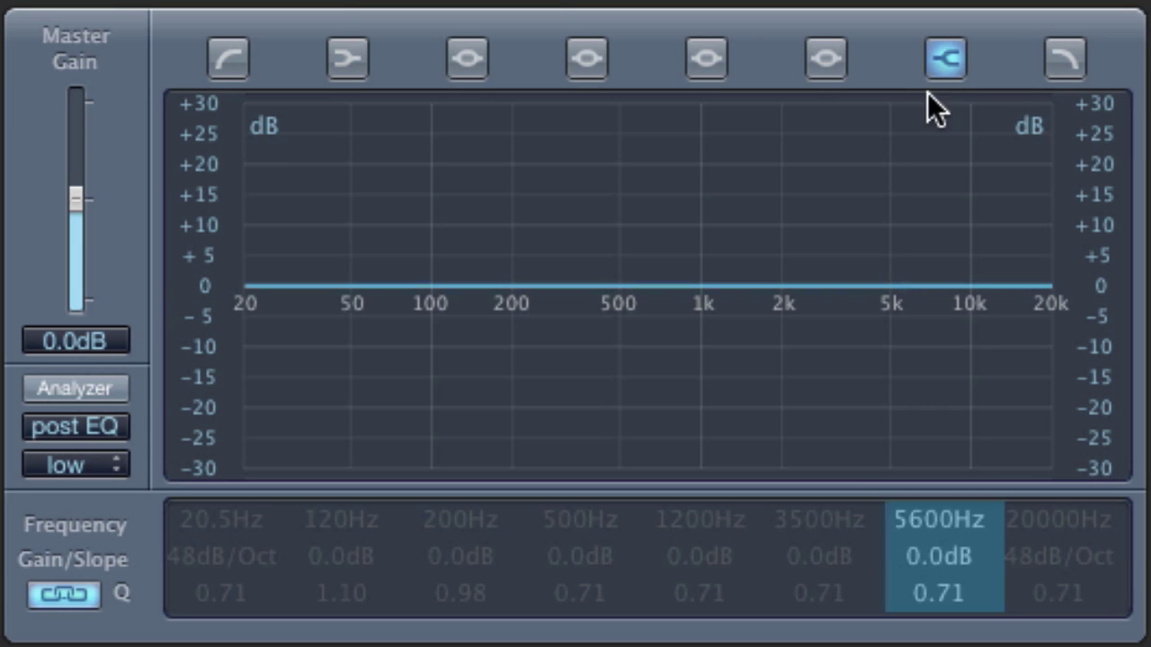
{"action": "left_click", "coordinate": [946, 59]}
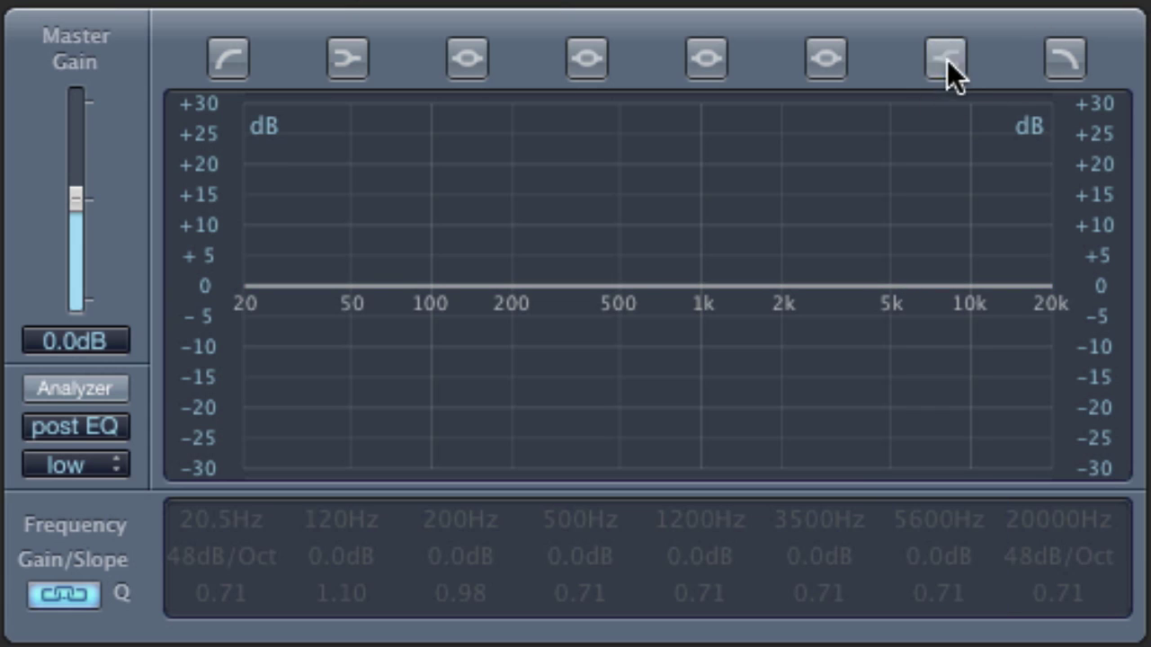
Turn on the Peak/Dip band and shape it into a +9.5 dB bell at 520 Hz, Q 100.
{"action": "left_click", "coordinate": [705, 58]}
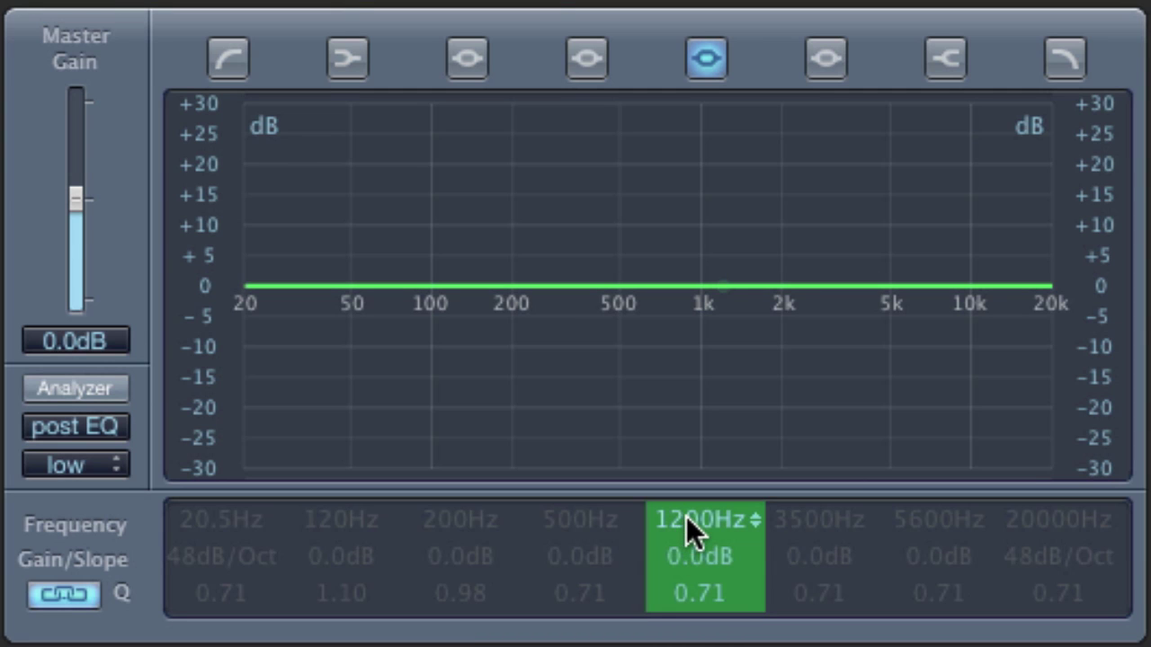
{"action": "left_click_drag", "start_coordinate": [690, 519], "coordinate": [718, 564]}
{"action": "left_click_drag", "start_coordinate": [682, 557], "coordinate": [682, 519]}
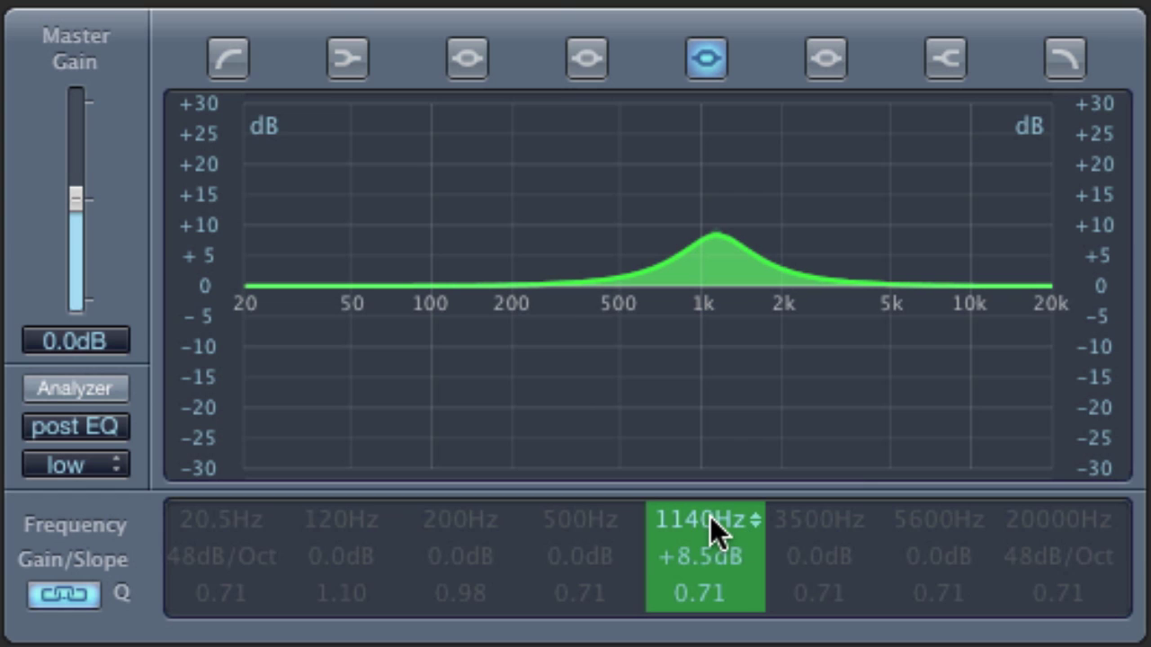
{"action": "left_click_drag", "start_coordinate": [711, 520], "coordinate": [702, 646]}
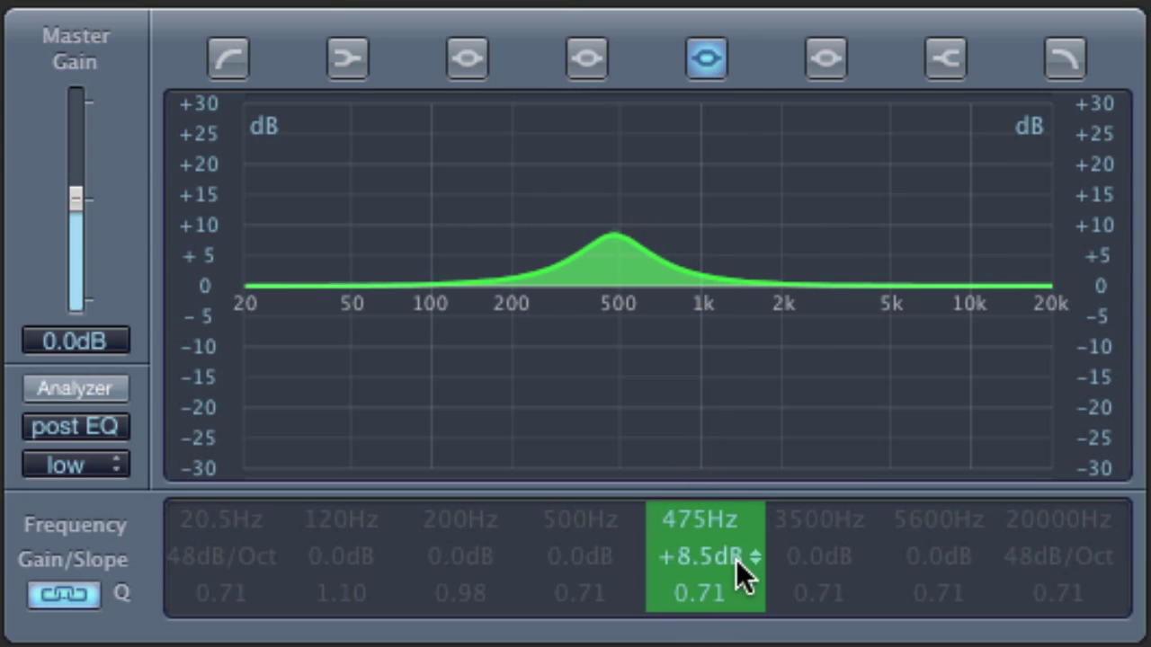
{"action": "left_click_drag", "start_coordinate": [693, 570], "coordinate": [692, 646]}
{"action": "left_click_drag", "start_coordinate": [686, 525], "coordinate": [693, 470]}
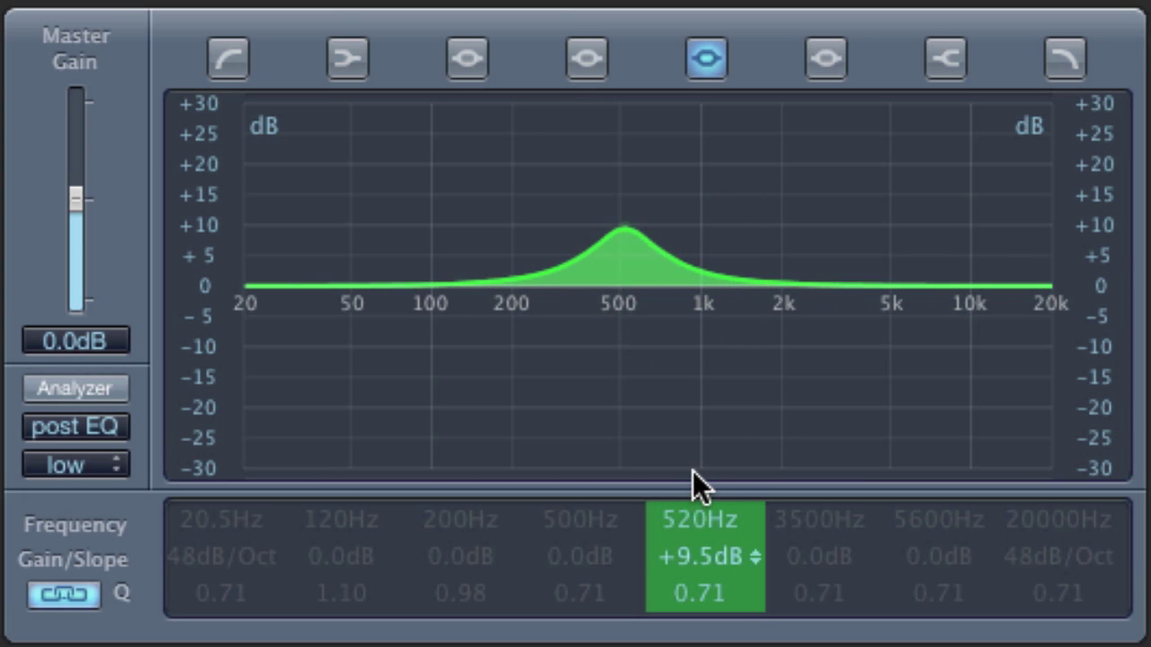
{"action": "left_click_drag", "start_coordinate": [710, 596], "coordinate": [719, 318]}
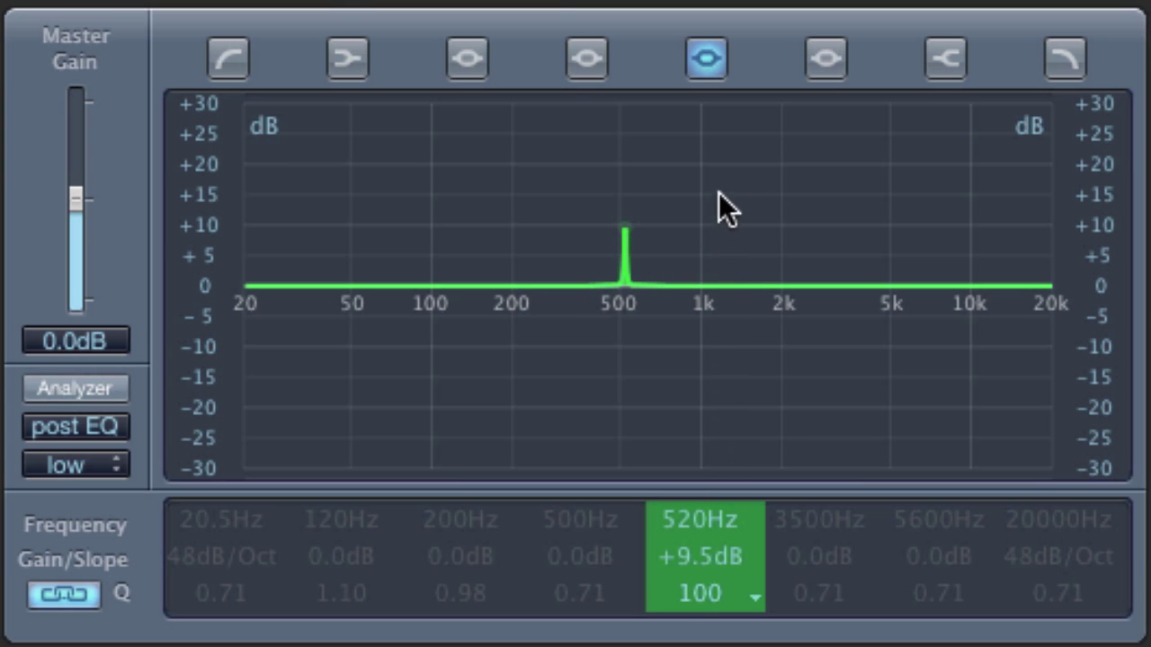
Set the bell to 1000 Hz with +12.5 dB gain and Q 0.67.
{"action": "left_click_drag", "start_coordinate": [684, 508], "coordinate": [691, 459]}
{"action": "left_click_drag", "start_coordinate": [675, 562], "coordinate": [695, 501]}
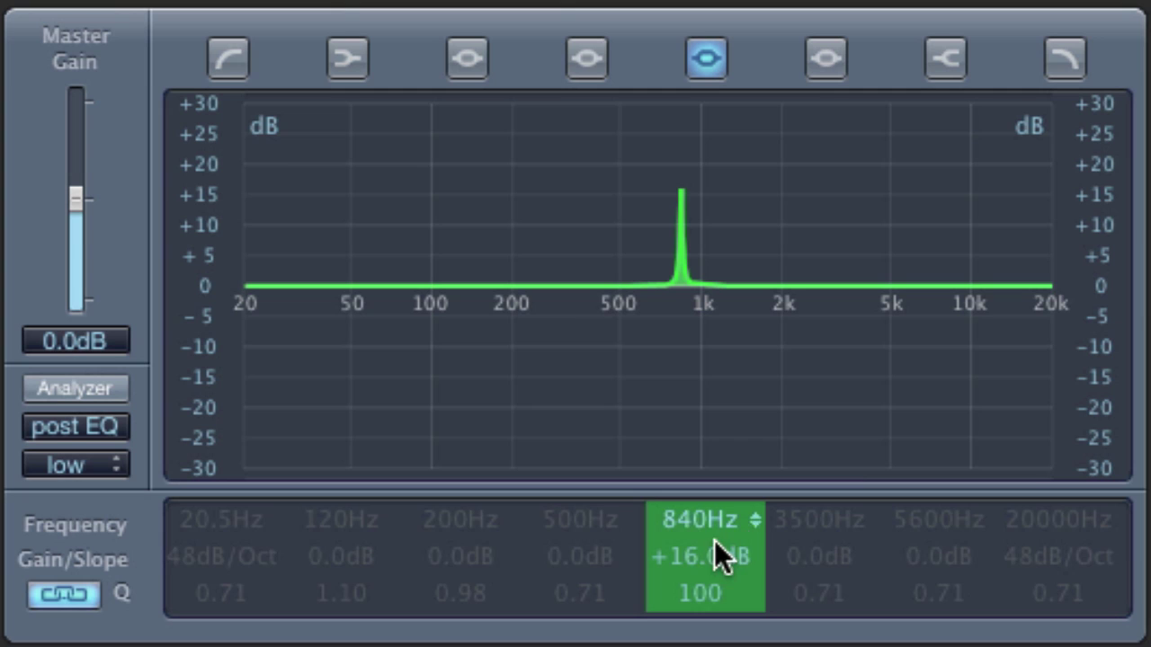
{"action": "left_click_drag", "start_coordinate": [692, 525], "coordinate": [692, 499]}
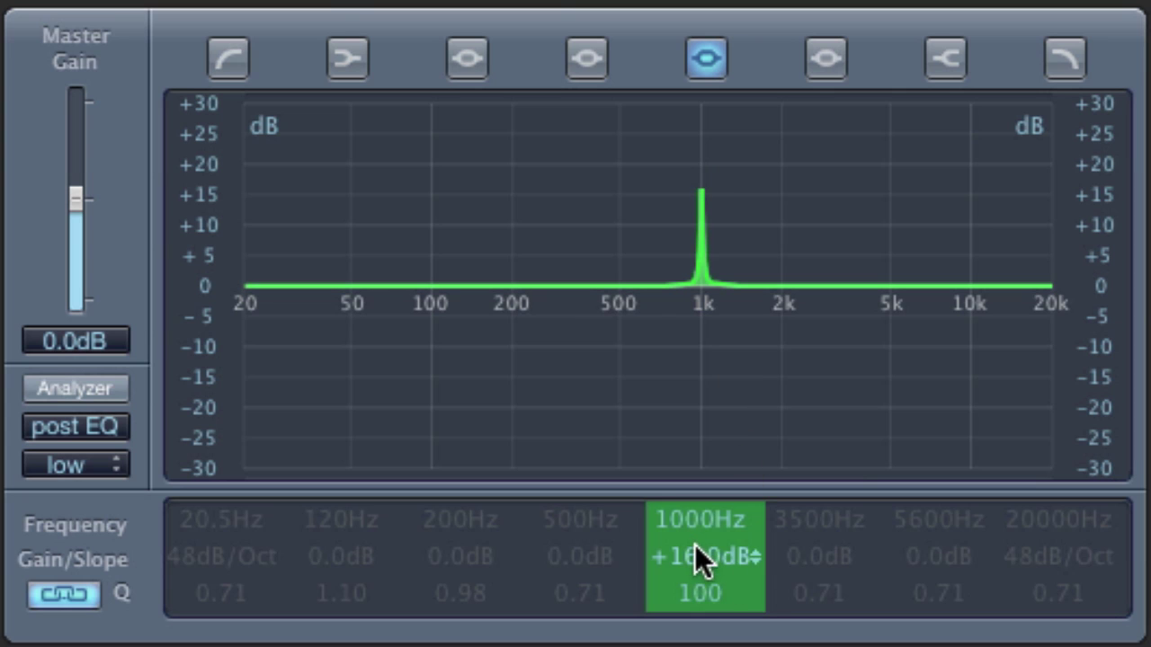
{"action": "left_click_drag", "start_coordinate": [701, 557], "coordinate": [699, 638]}
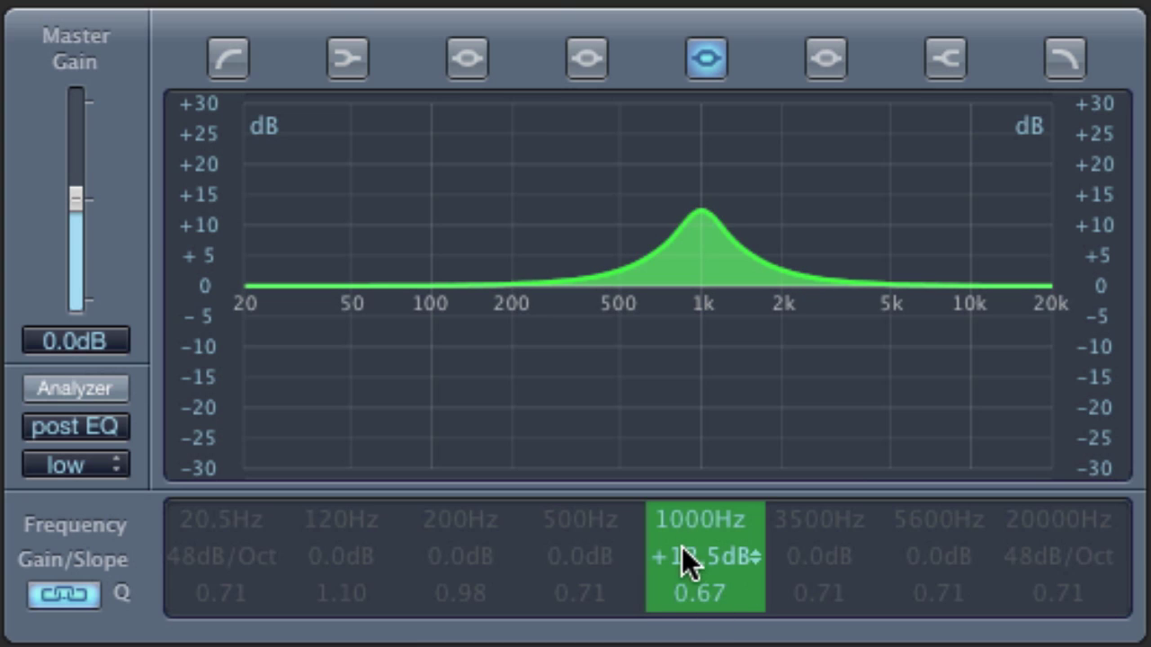